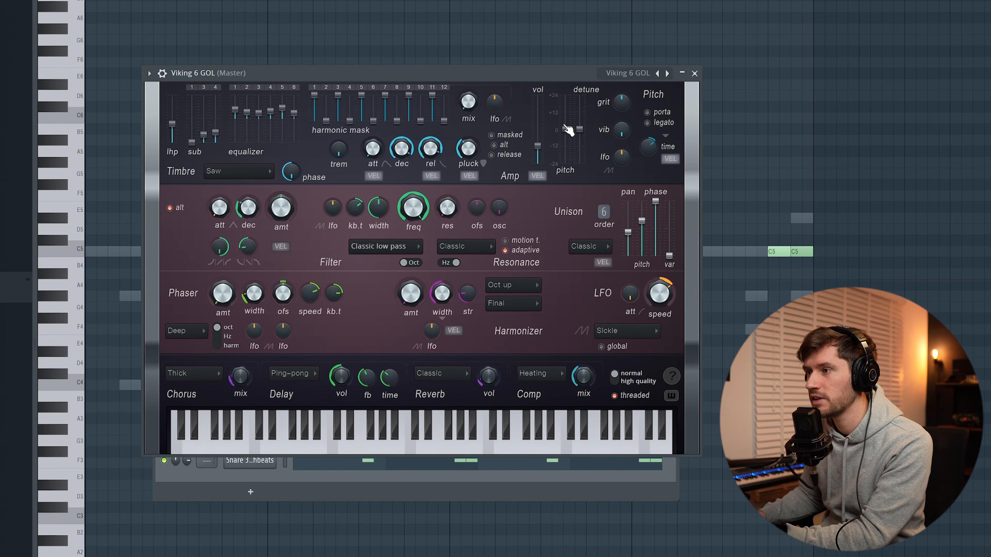
Close the synth window and extend the lead melody with repeated D6 notes after the D#6, playing it back.
left_click(695, 74)
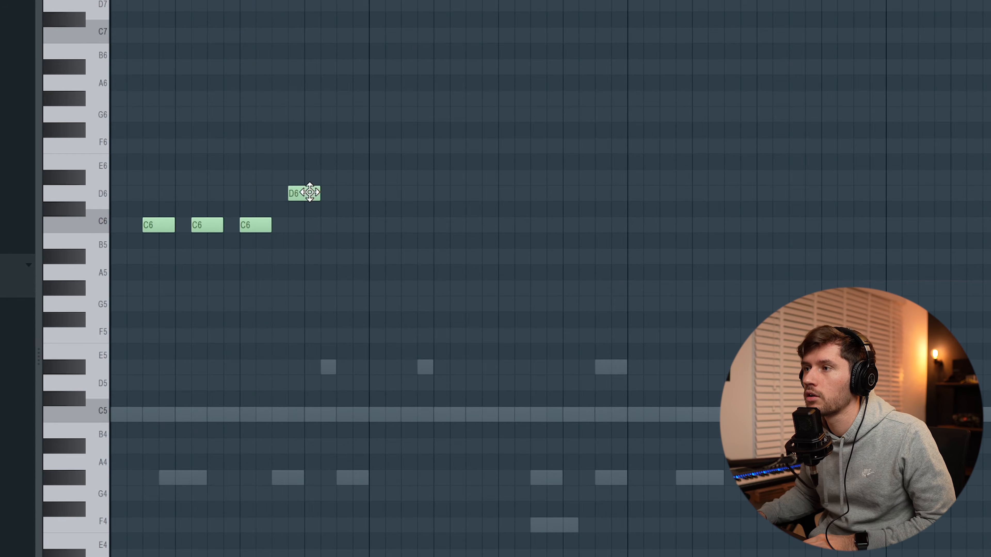
key("space")
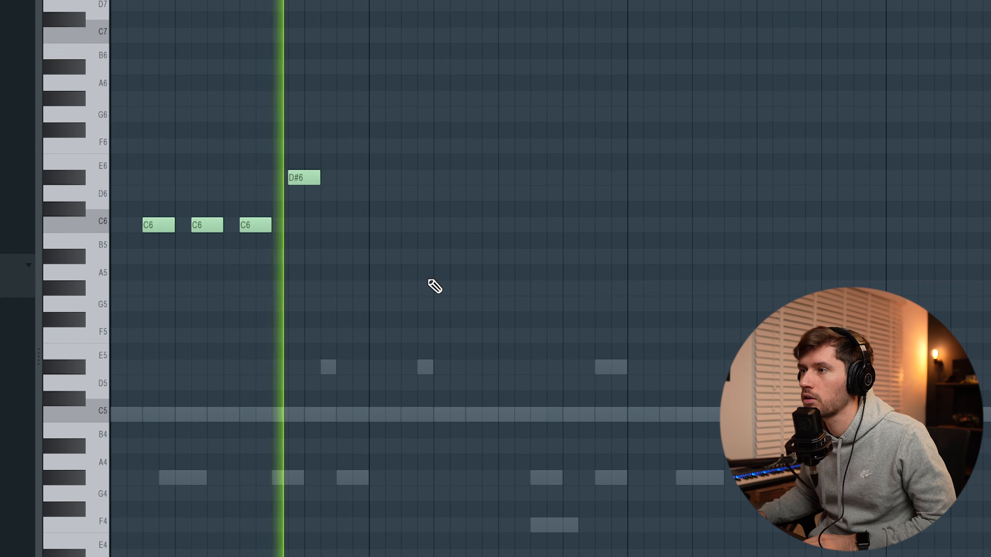
left_click(434, 257)
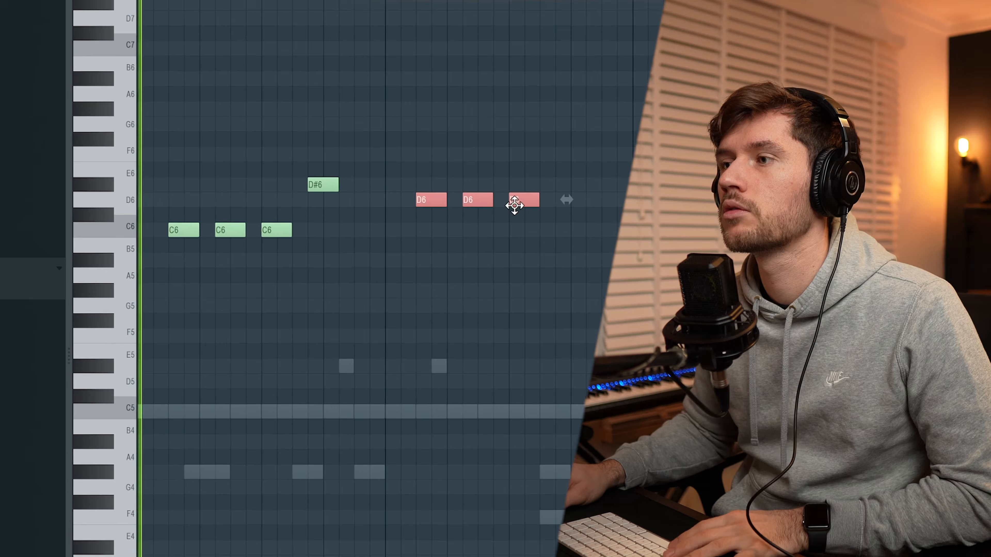
key("space")
left_click(586, 233)
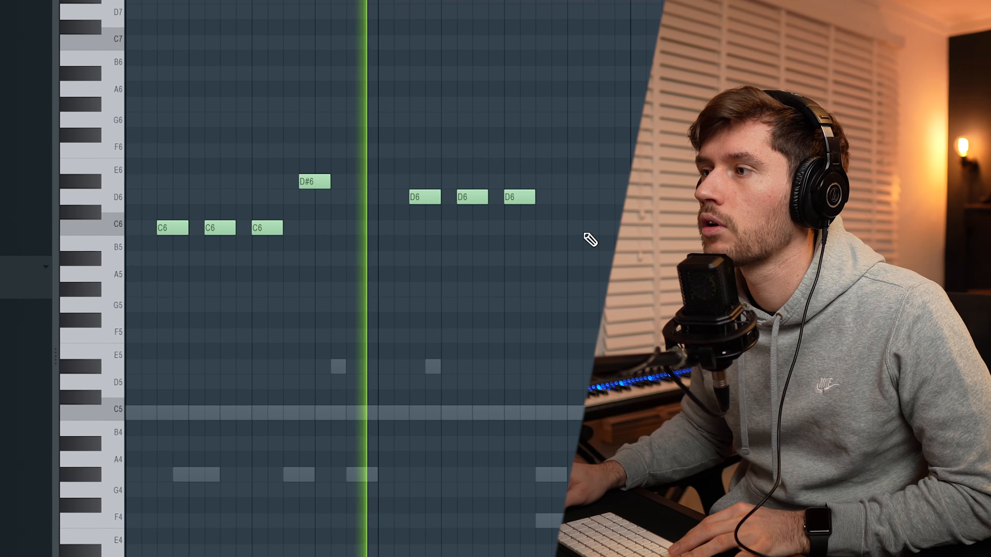
Draw a long G#5 note after the D6 notes in the lead melody.
left_click(558, 261)
left_click_drag(571, 258, 568, 289)
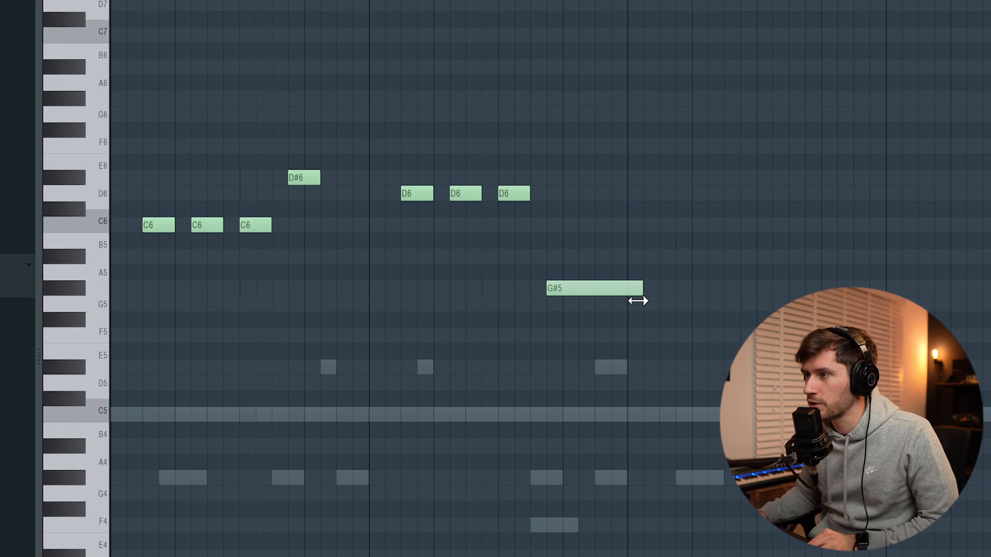
Select the melody notes and drag them to a new position in the pattern.
mouse_move(667, 345)
left_mouse_down()
mouse_move(360, 195)
mouse_move(141, 144)
left_mouse_up()
left_click_drag(152, 224, 541, 184)
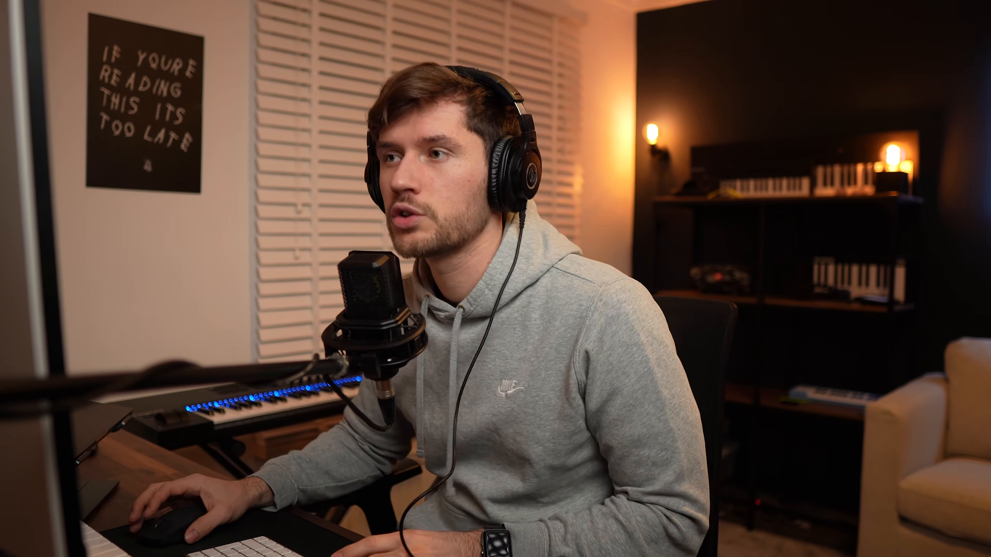
Start a new arpeggio pattern with short C7 and G6 notes and play it back.
left_click(101, 160)
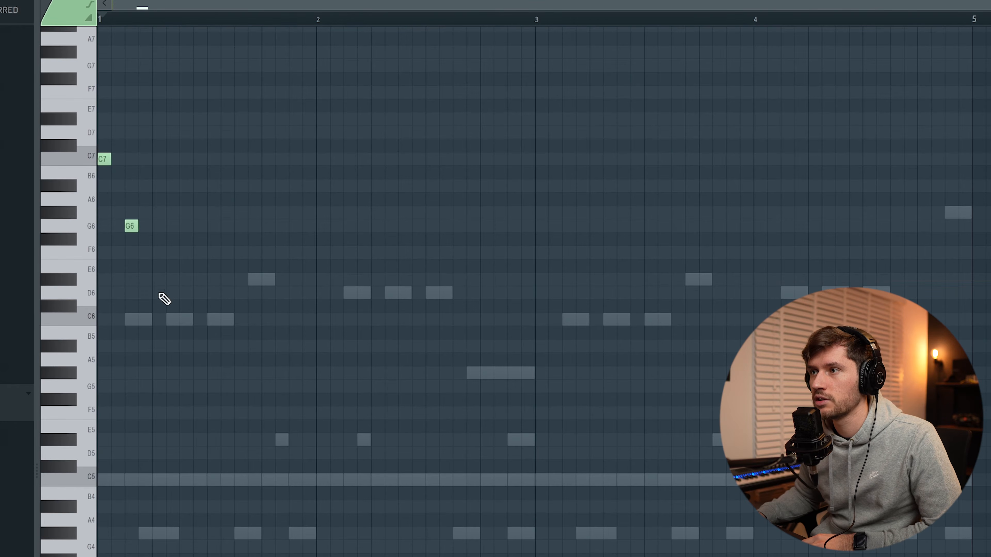
key("space")
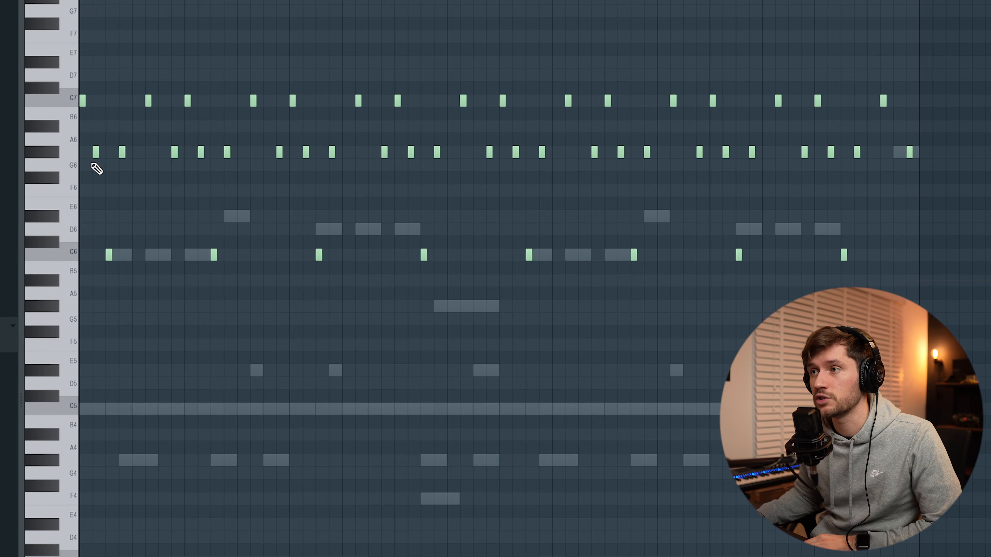
Open the arpeggio channel's Viking 6 GOL #2 synth and play the pattern.
key("F6")
left_click(286, 347)
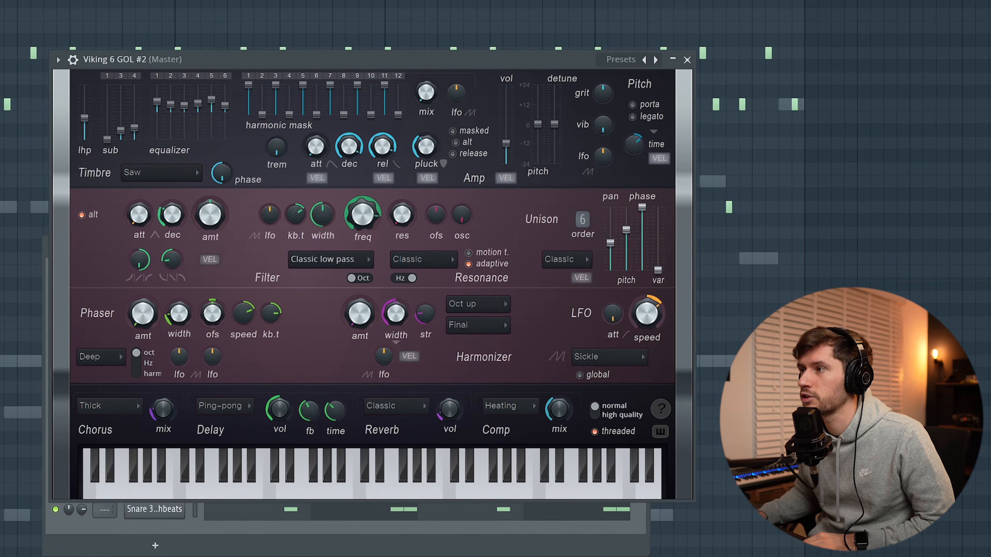
key("space")
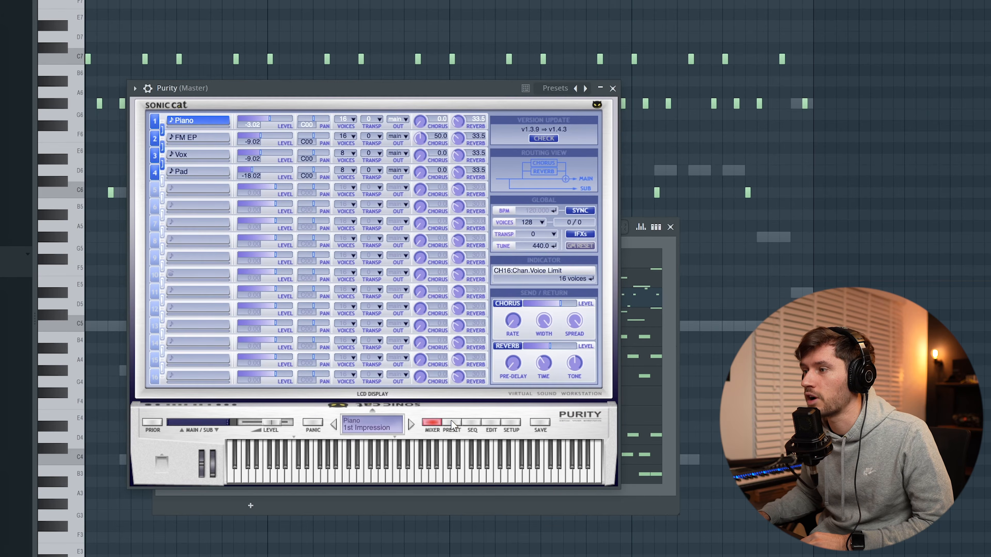
Load the Sonar preset from the Slow Synth category in Purity and close the plugin.
left_click(452, 425)
left_click(422, 314)
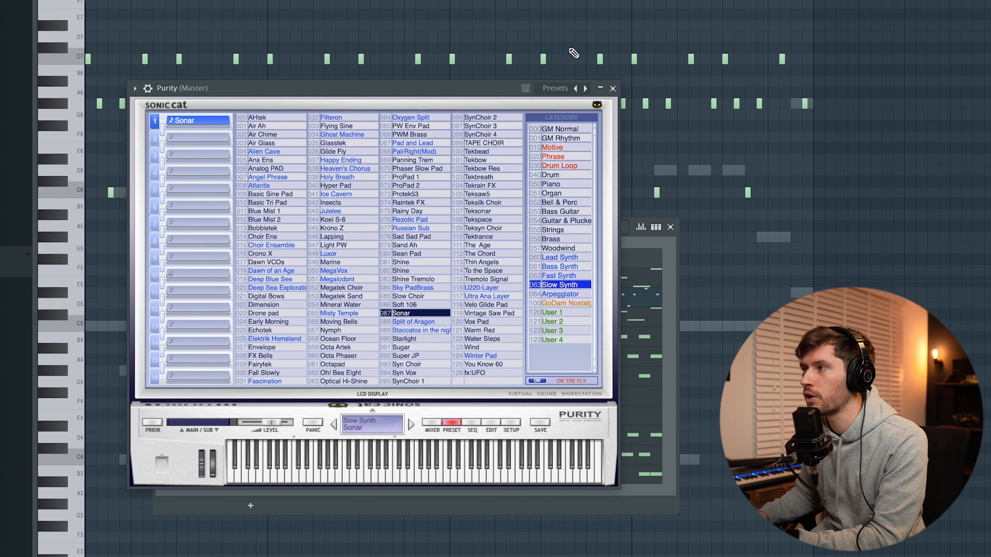
left_click(613, 88)
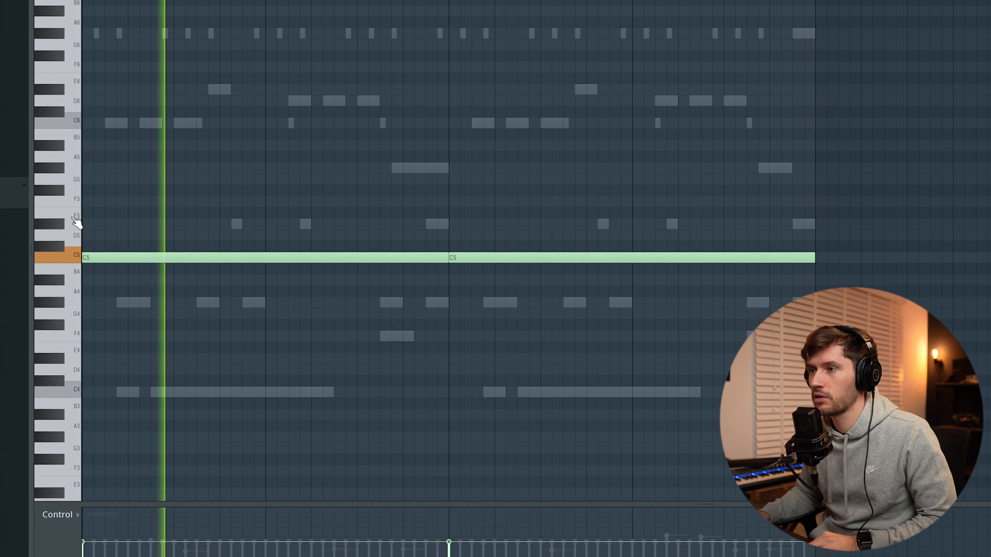
Select all notes of the pad pattern and transpose them down an octave to C4.
key("ctrl+a")
left_click_drag(309, 258, 260, 394)
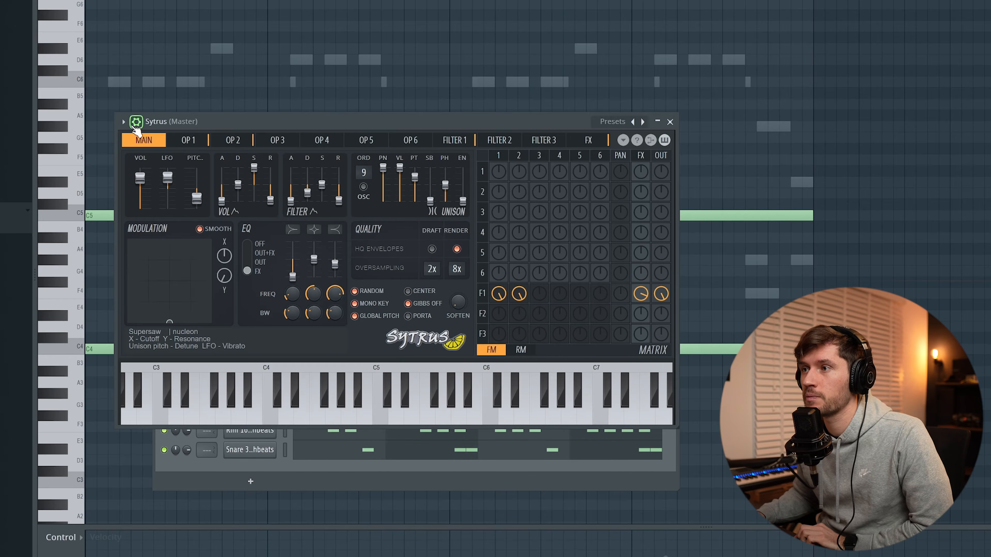
Load the Machine preset from the Vocoder carriers category and close the preset list.
left_click(135, 123)
mouse_move(166, 161)
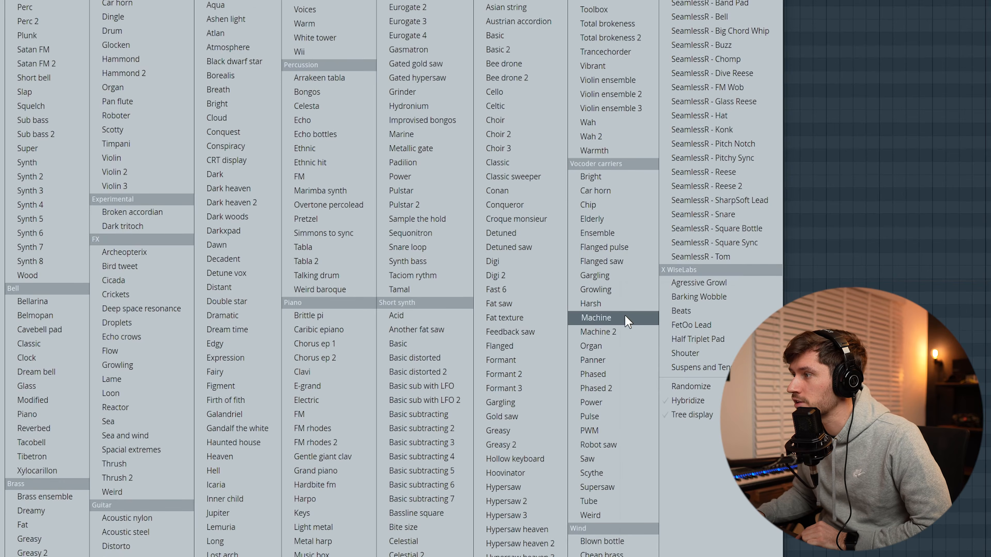
left_click(625, 317)
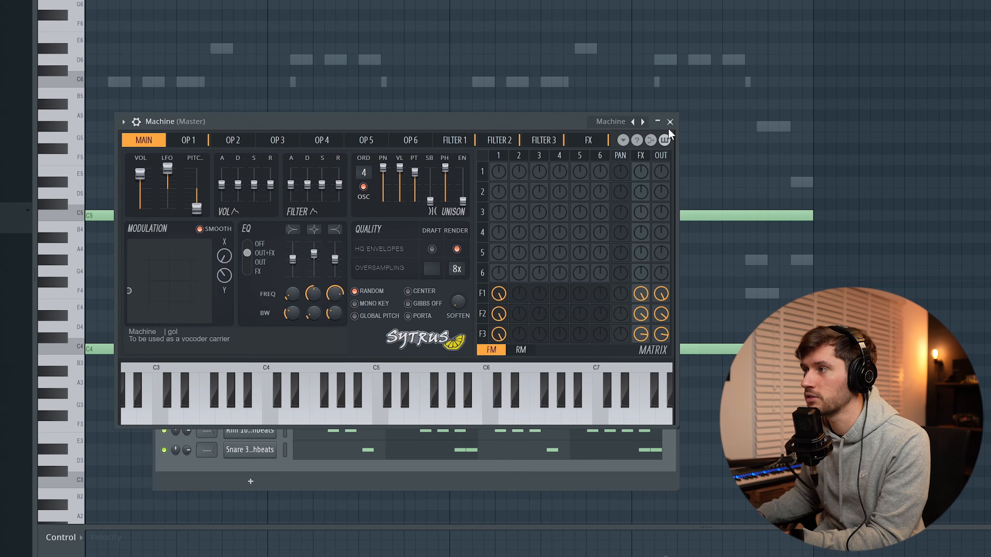
left_click(669, 122)
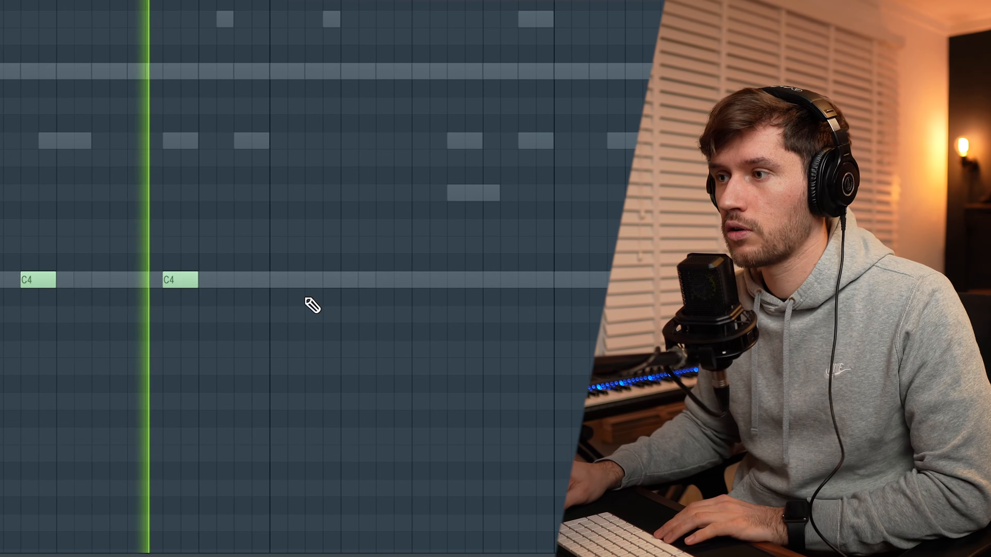
Draw a series of short C4 notes across the pattern.
left_click(226, 283)
left_click(293, 279)
left_click(341, 280)
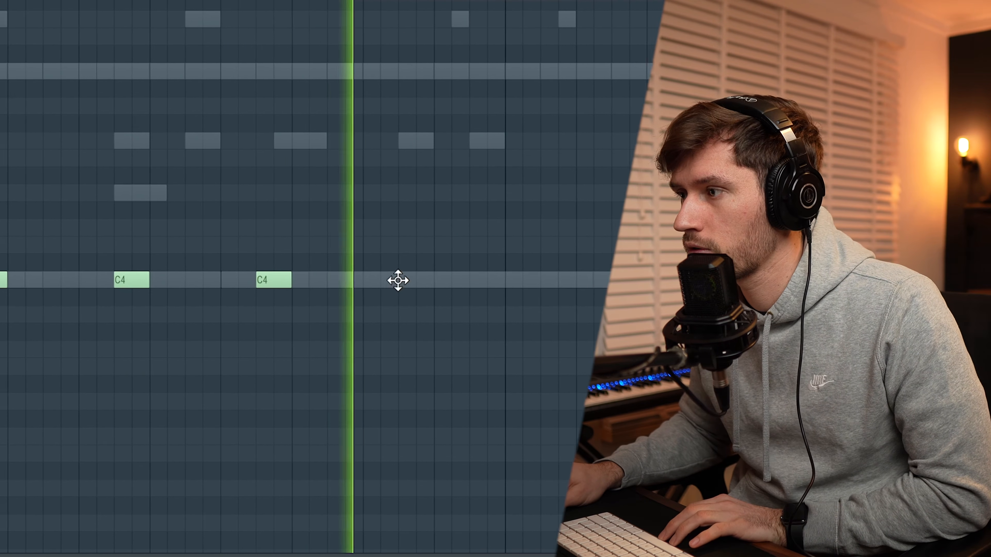
left_click(398, 280)
left_click(459, 279)
left_click(516, 280)
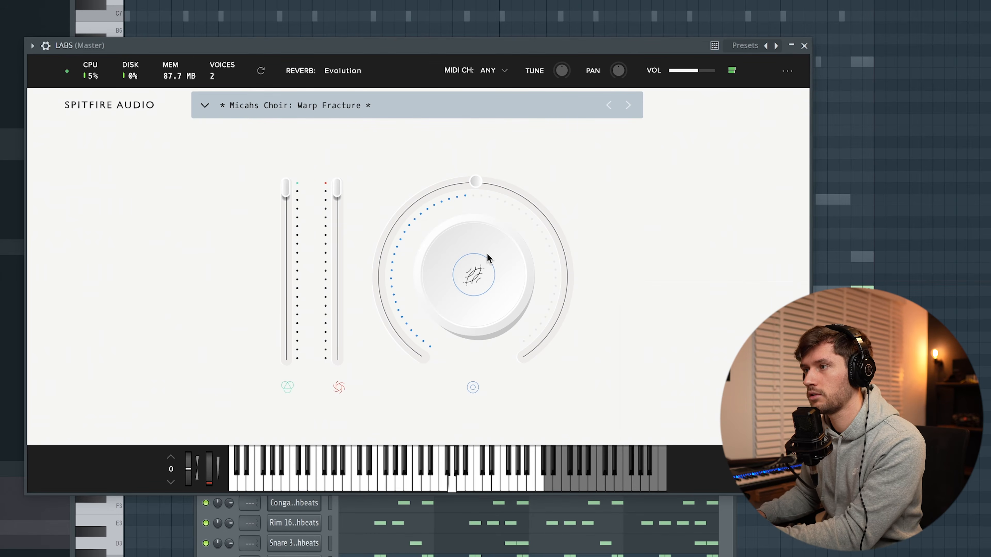
Minimize LABS and load Log Drum Preset 7 from the Amapiano Paradise Drum Kit's Log Drum Presets DX10 folder.
left_click(791, 46)
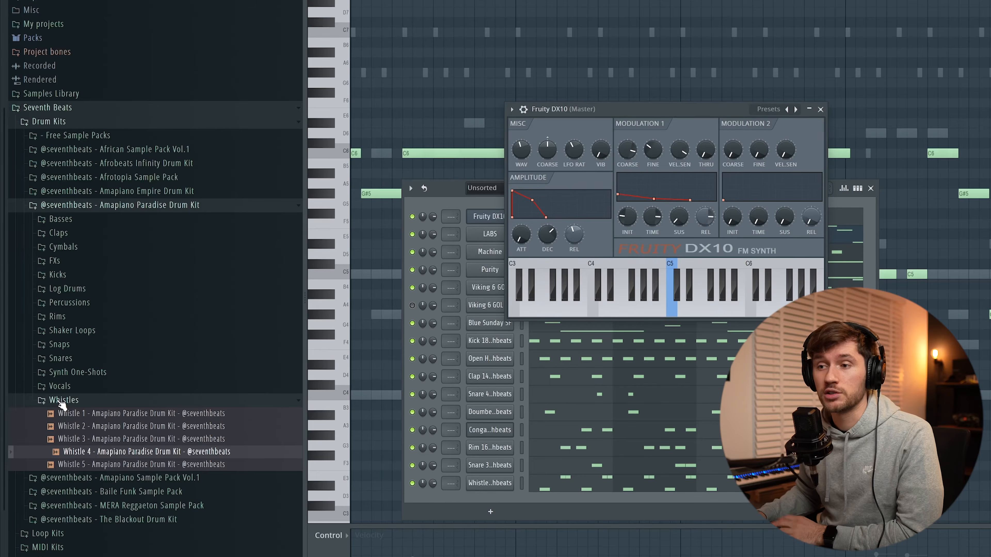
left_click(61, 402)
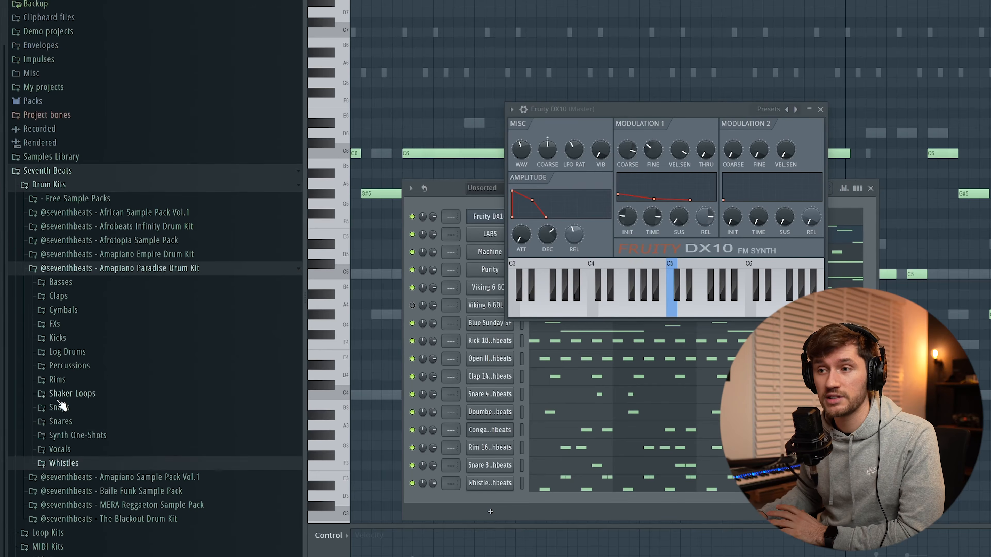
left_click(67, 352)
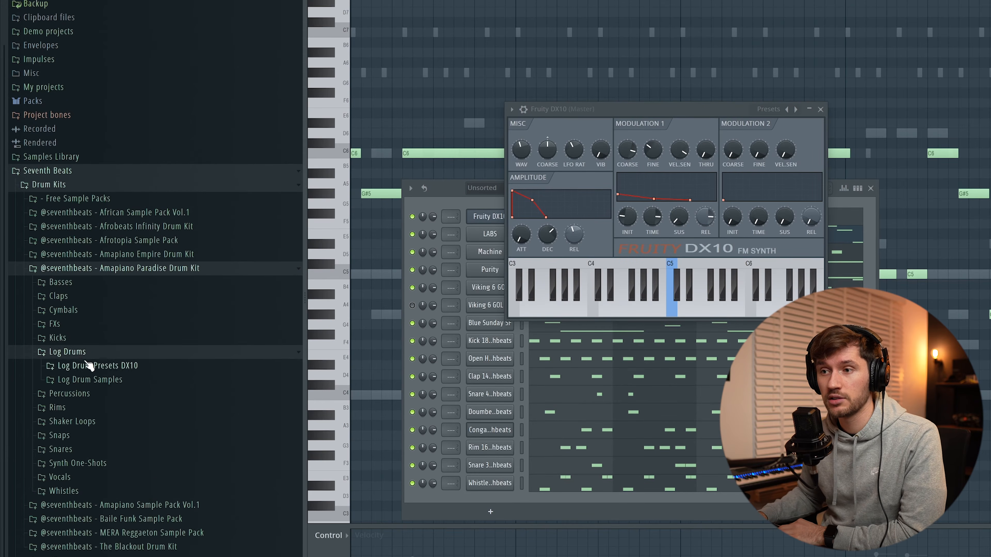
scroll(85, 344, "down", 1)
left_click(111, 344)
scroll(129, 340, "down", 6)
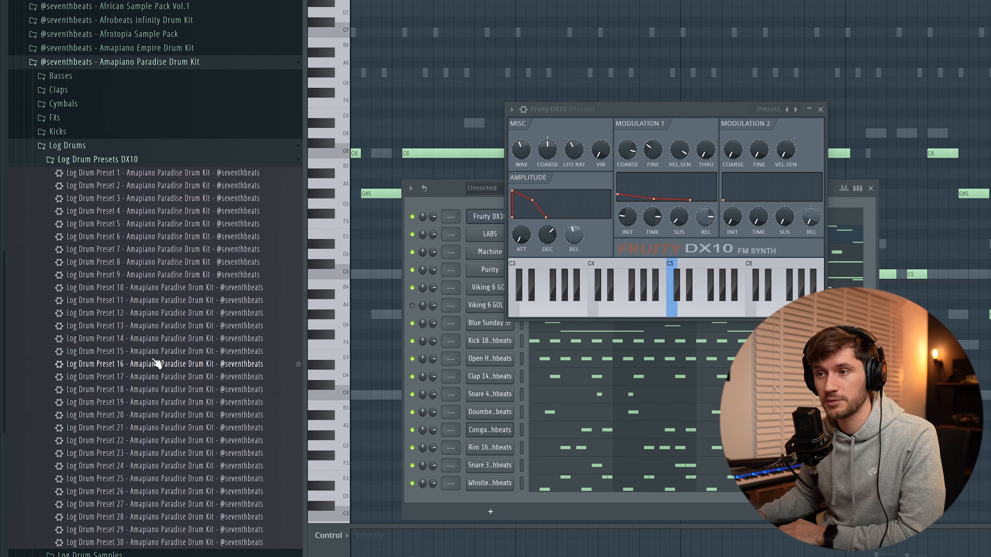
left_click(141, 275)
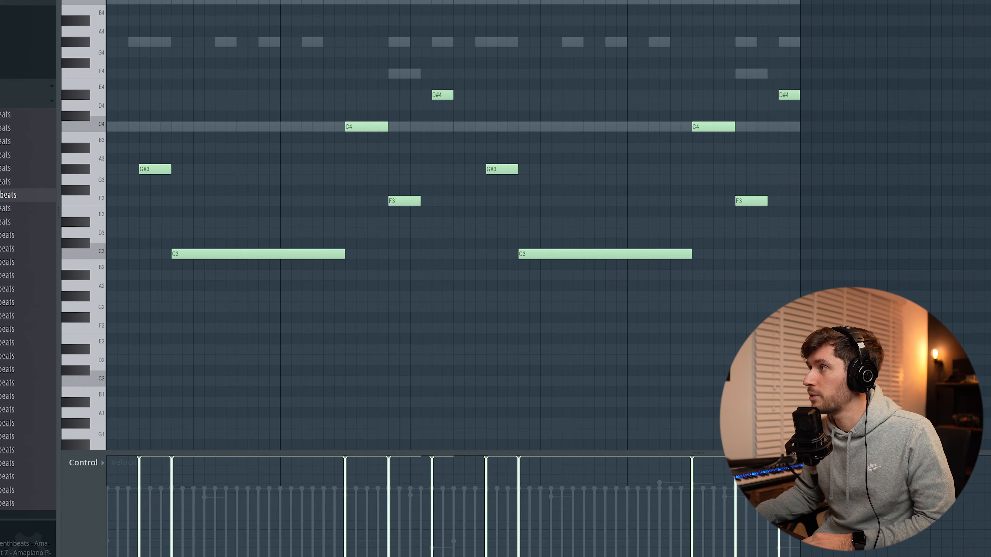
Rearrange the log drum pattern by dragging several notes to new pitches.
scroll(212, 11, "up", 2)
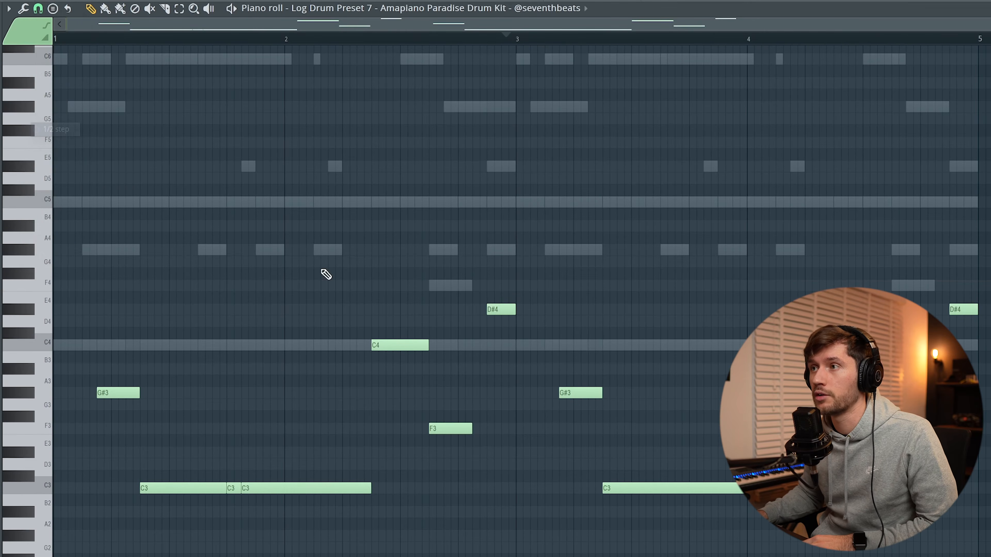
left_click_drag(550, 243, 548, 267)
mouse_move(463, 478)
left_mouse_down()
mouse_move(463, 401)
mouse_move(463, 528)
left_mouse_up()
left_click_drag(467, 439, 467, 429)
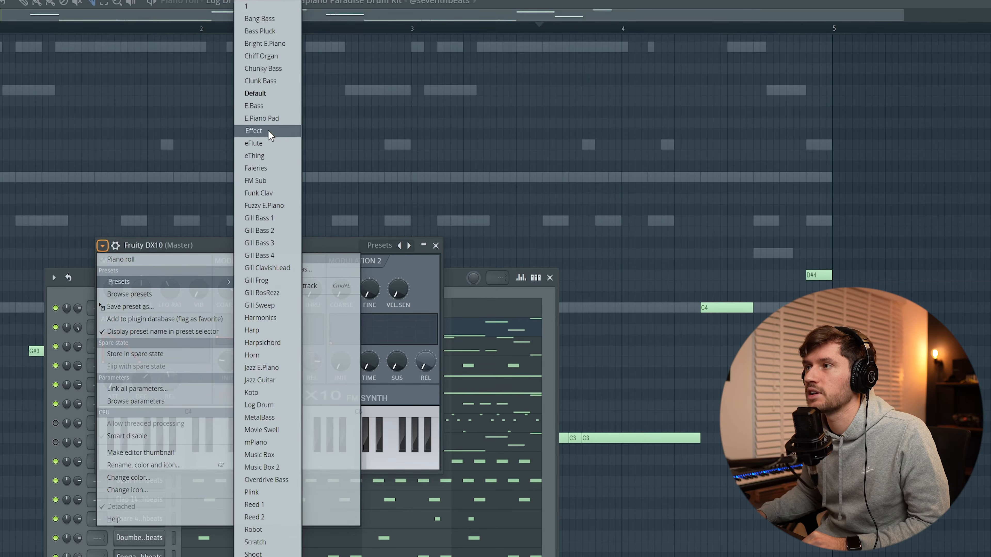
Load the eFlute preset in Fruity DX10 and paste the copied notes into the channel.
left_click(263, 142)
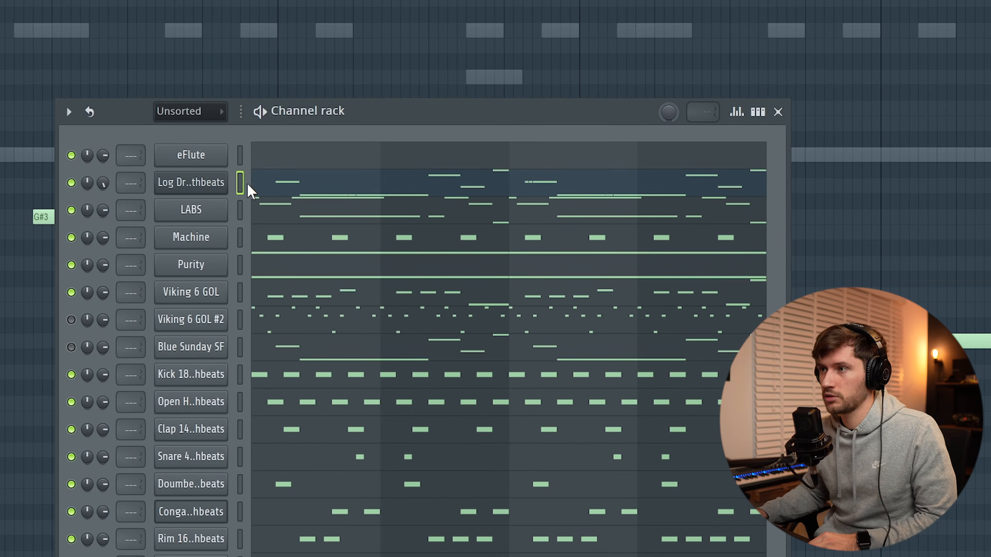
key("ctrl+v")
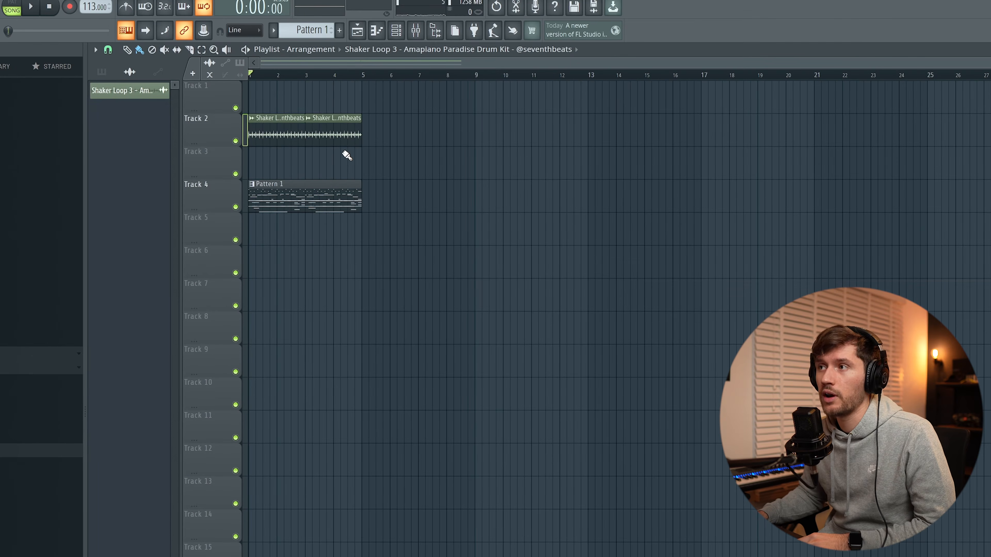
left_click_drag(405, 142, 267, 97)
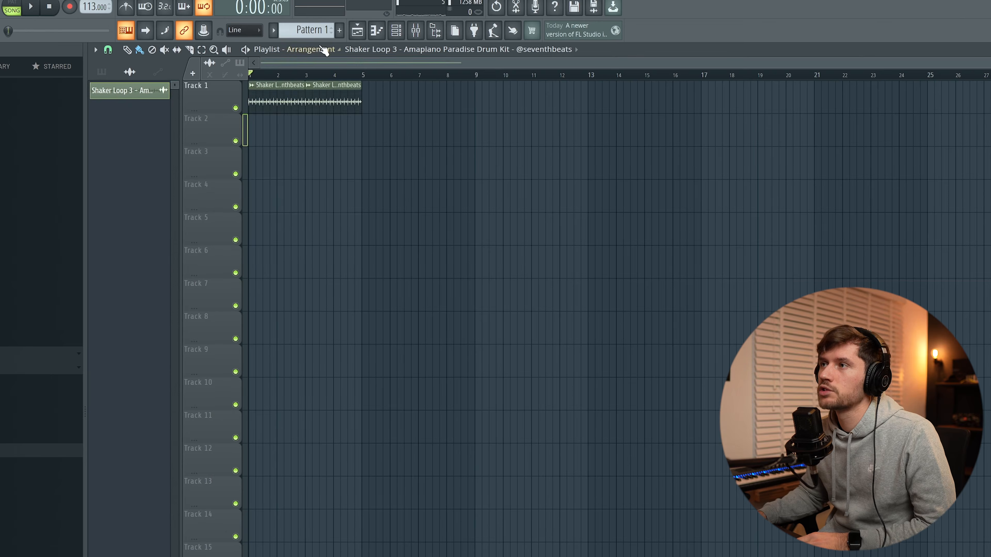
Split Pattern 1 by channel.
left_click(312, 31)
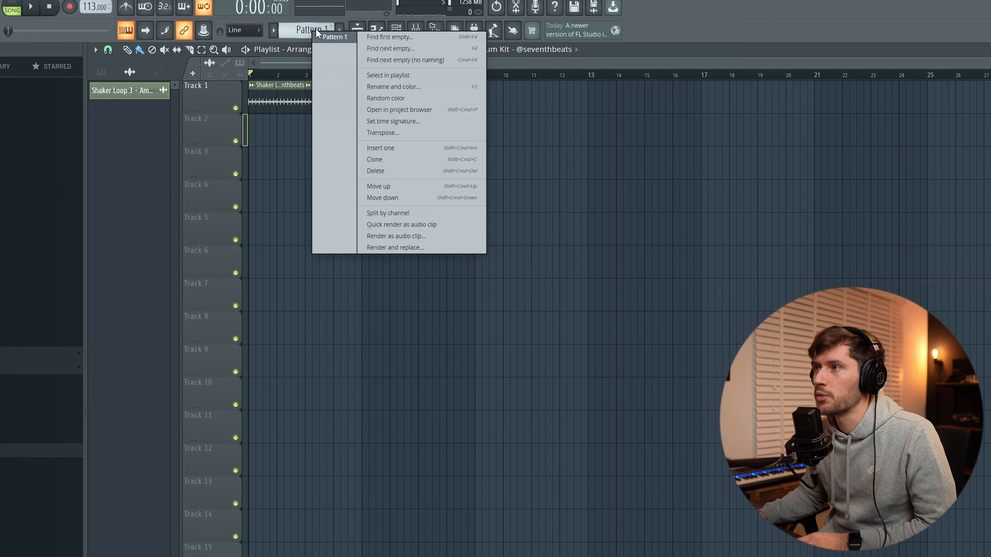
left_click(404, 213)
Select all the split patterns and place them onto the playlist tracks.
key("ctrl+a")
left_click_drag(138, 93, 252, 167)
Inspect the log drum mixer insert's Fruity soft clipper and Pro-Q 3 effects.
left_click(476, 433)
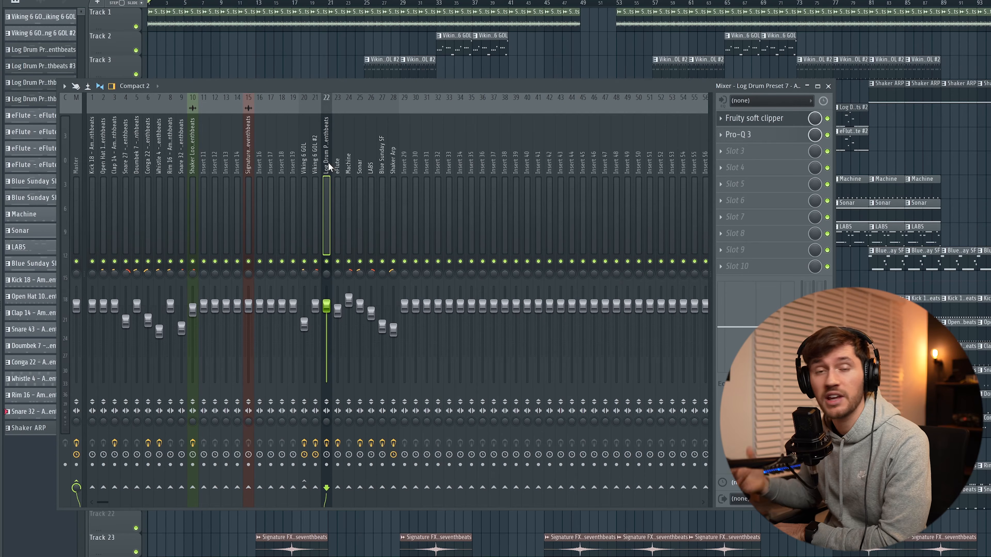
left_click(758, 120)
left_click_drag(150, 60, 251, 133)
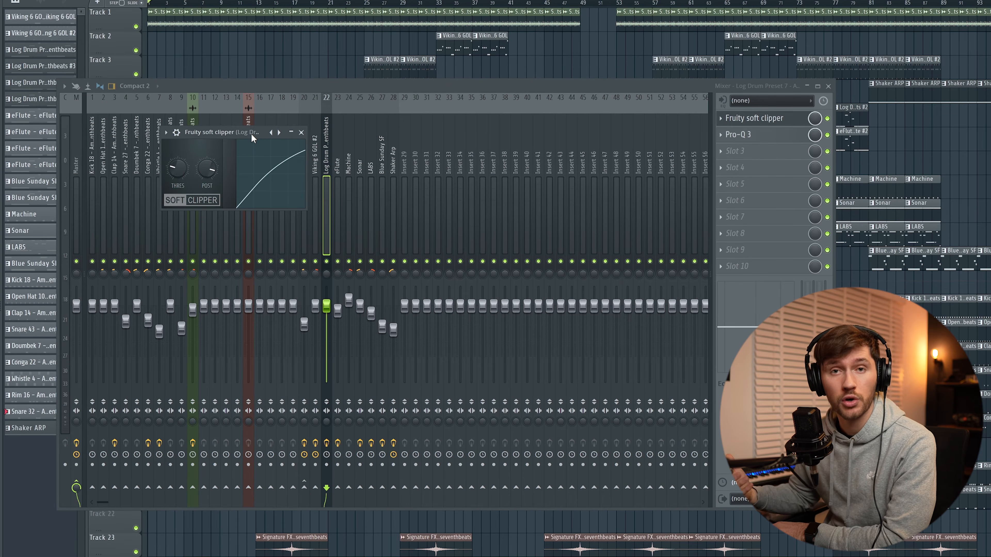
left_click(737, 134)
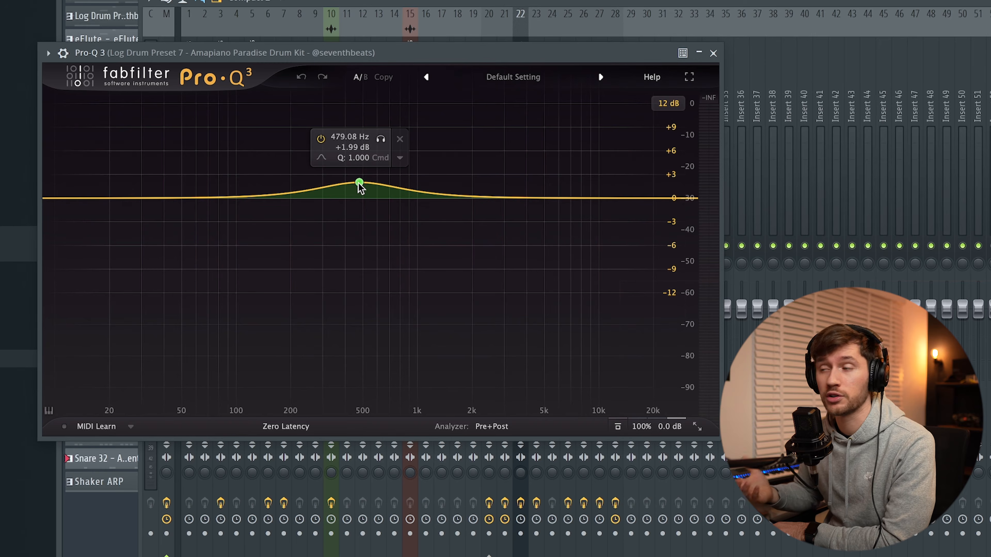